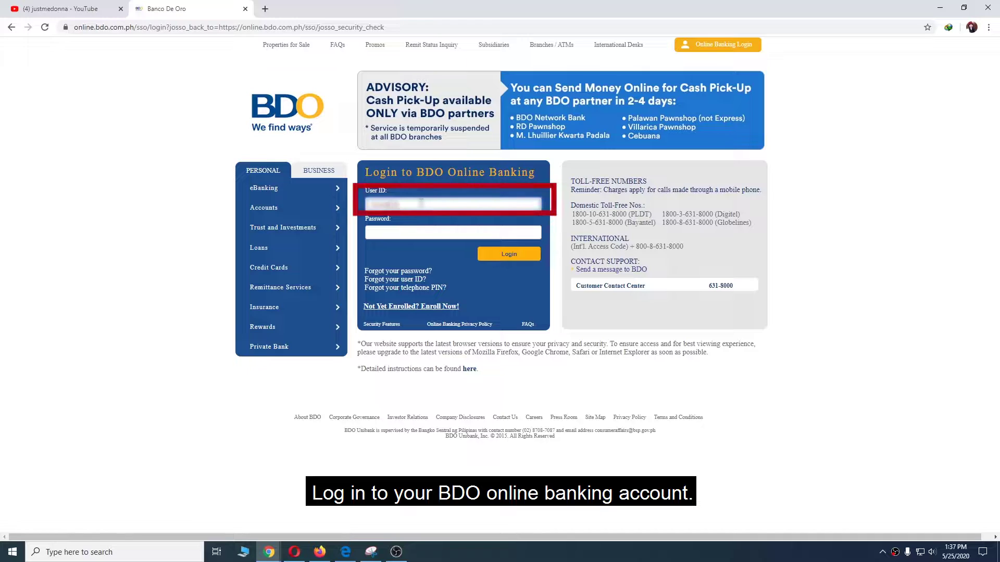
# Step: Enter the account password and submit the BDO login
pyautogui.click(402, 232)
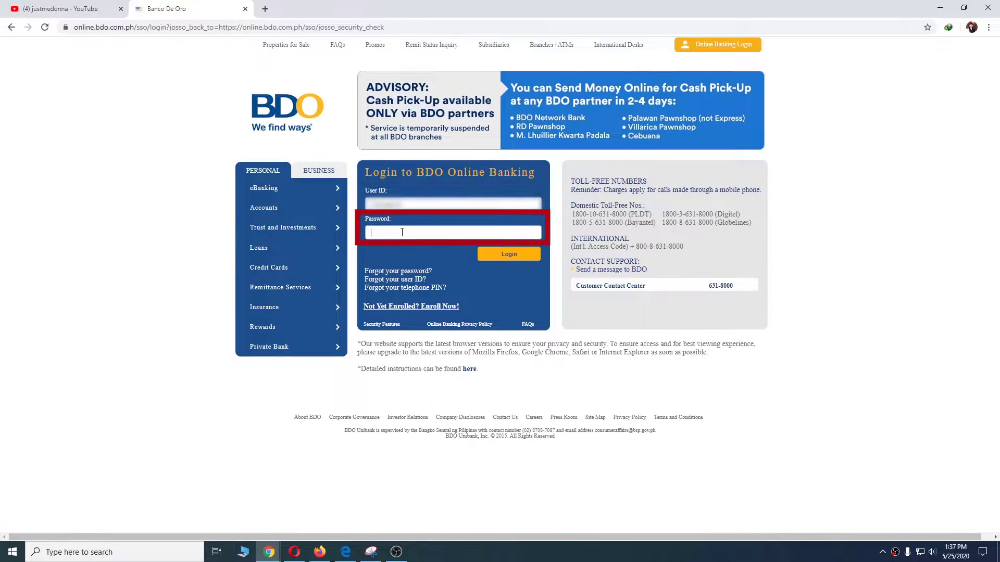
pyautogui.write('••••••')
pyautogui.press('Return')
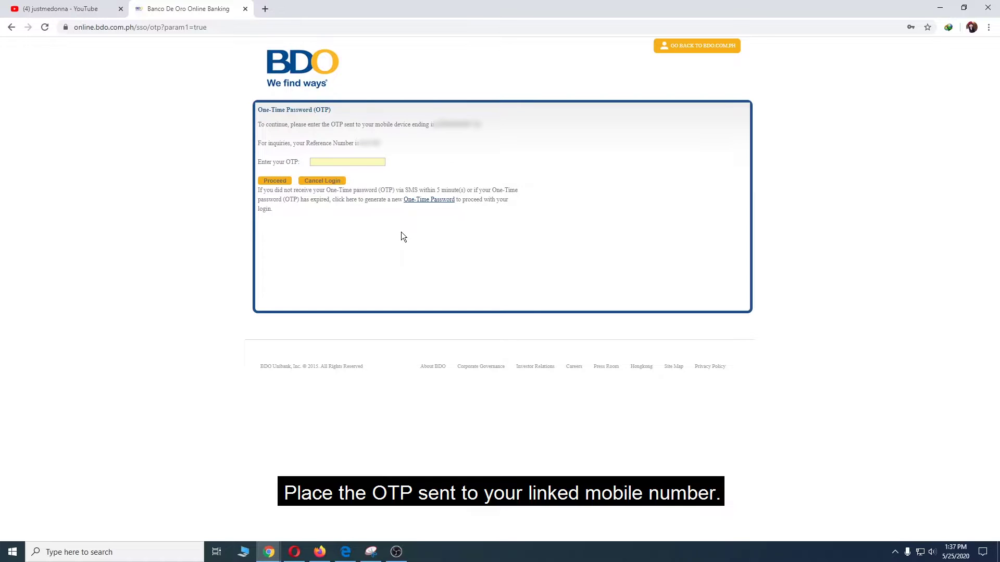
# Step: Enter the SMS one-time password to reach the My Home dashboard
pyautogui.click(376, 164)
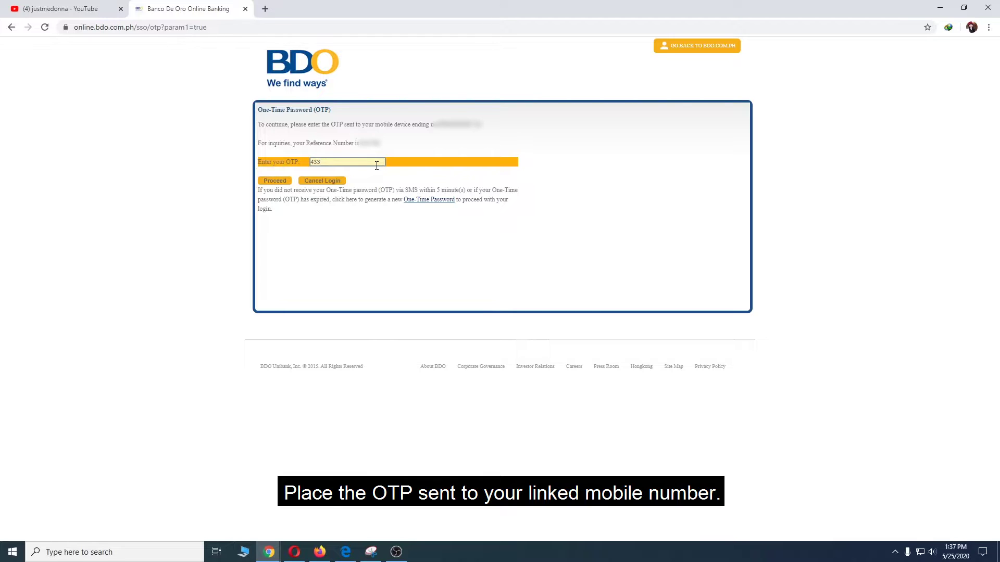
pyautogui.press('Return')
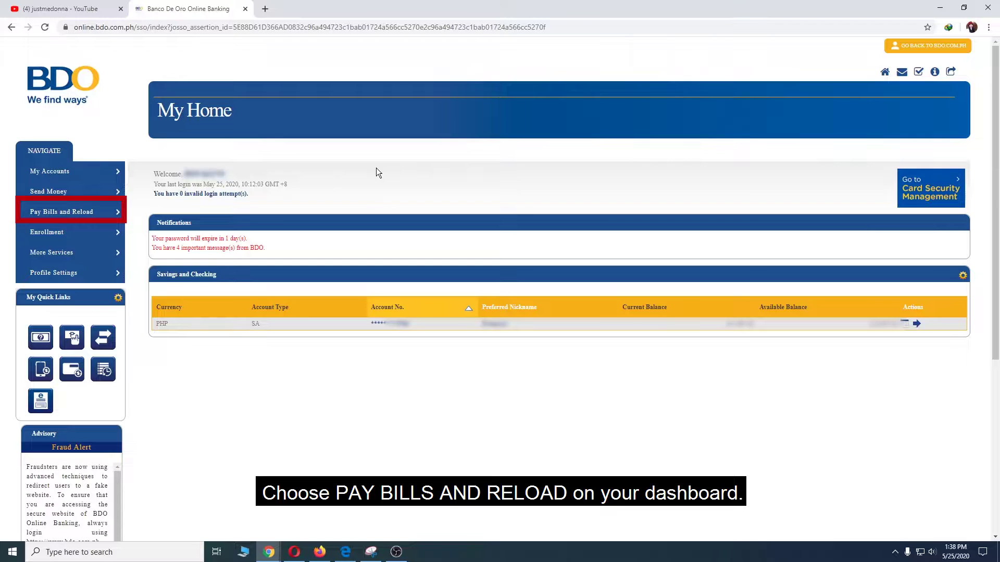
# Step: Go to Pay Bills and Reload > Bills Payment > Pay Bills for an empty payment form
pyautogui.click(72, 217)
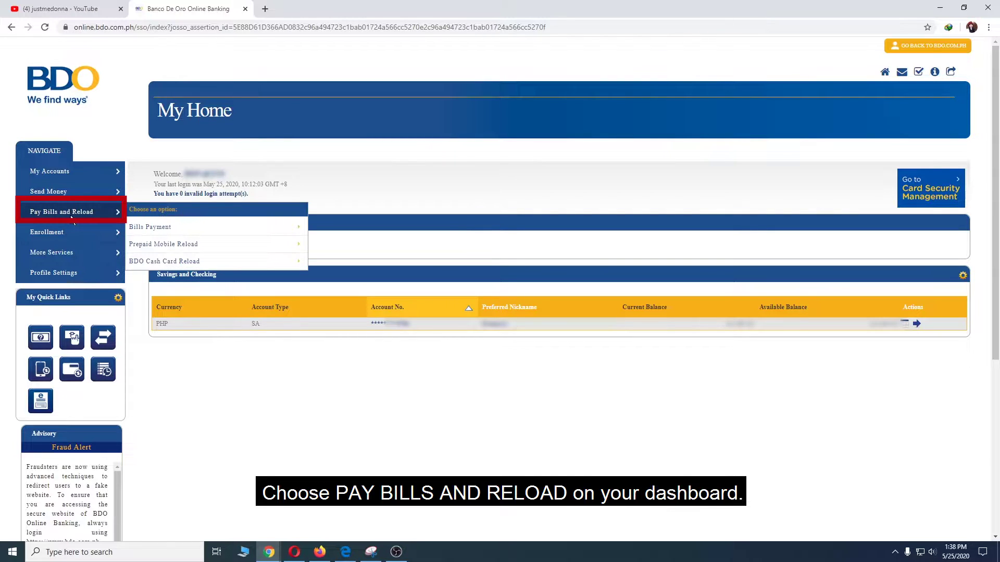
pyautogui.click(168, 232)
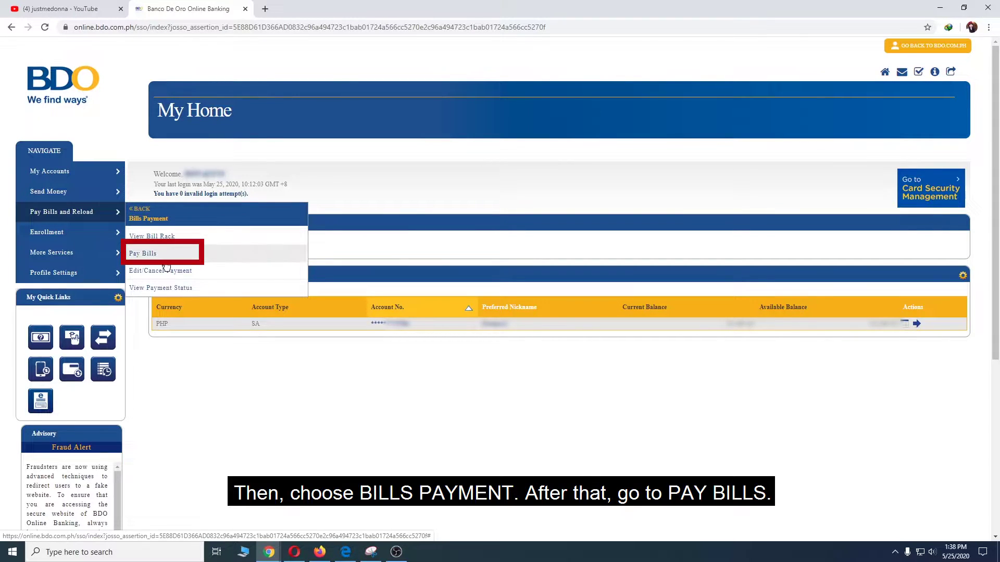
pyautogui.click(167, 259)
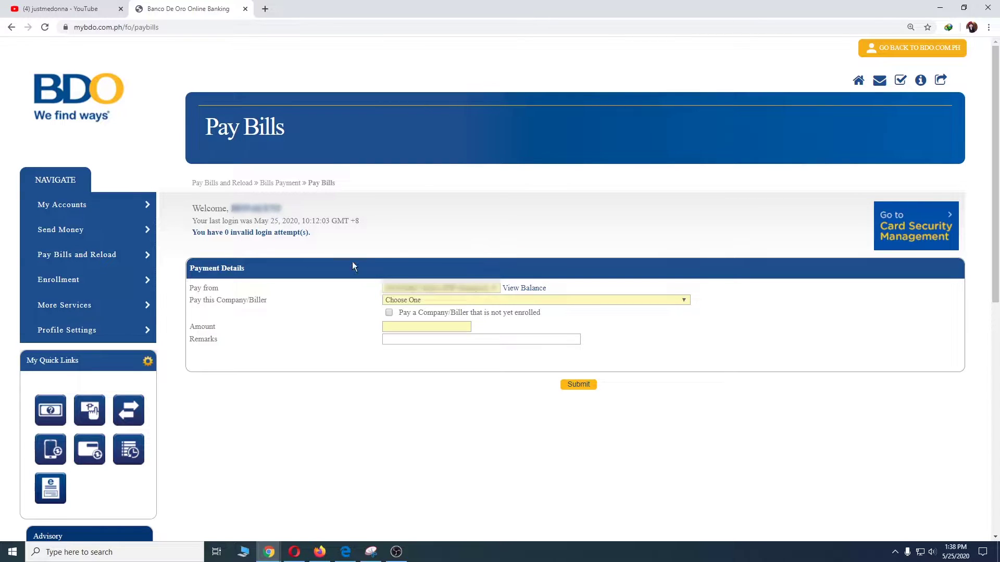
# Step: Tick 'Pay a Company/Biller that is not yet enrolled'
pyautogui.click(515, 302)
pyautogui.click(515, 301)
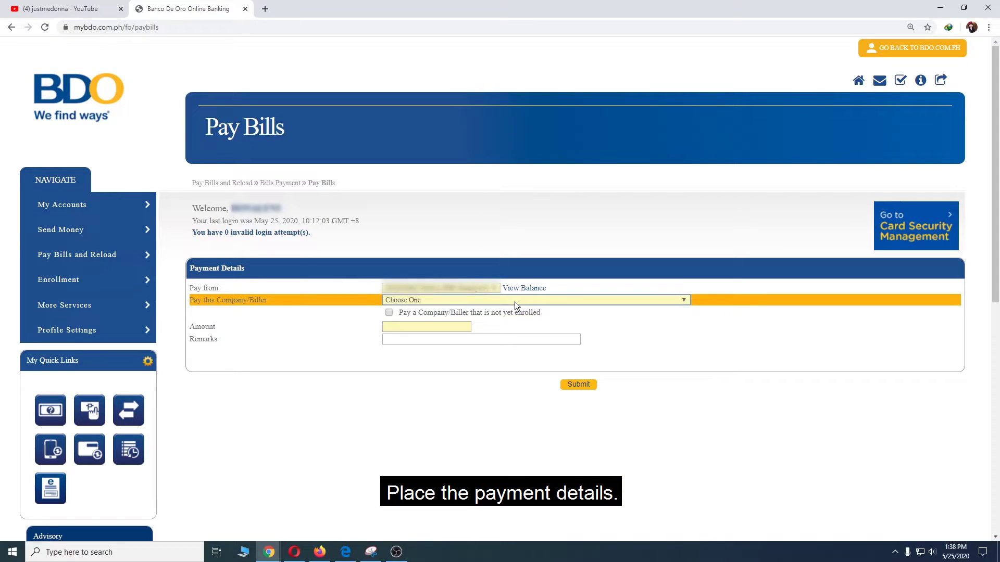
pyautogui.click(387, 312)
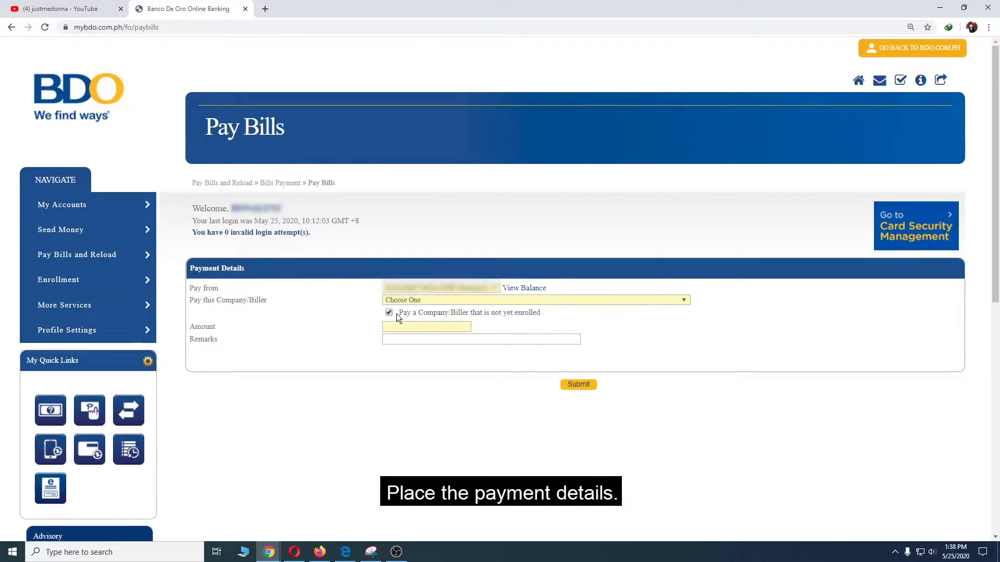
# Step: Choose CONVERGE INFORMATION AND COMMUNICATIONS TECHNOLOGY from the full biller list
pyautogui.click(643, 302)
pyautogui.scroll(-10, 485, 373)
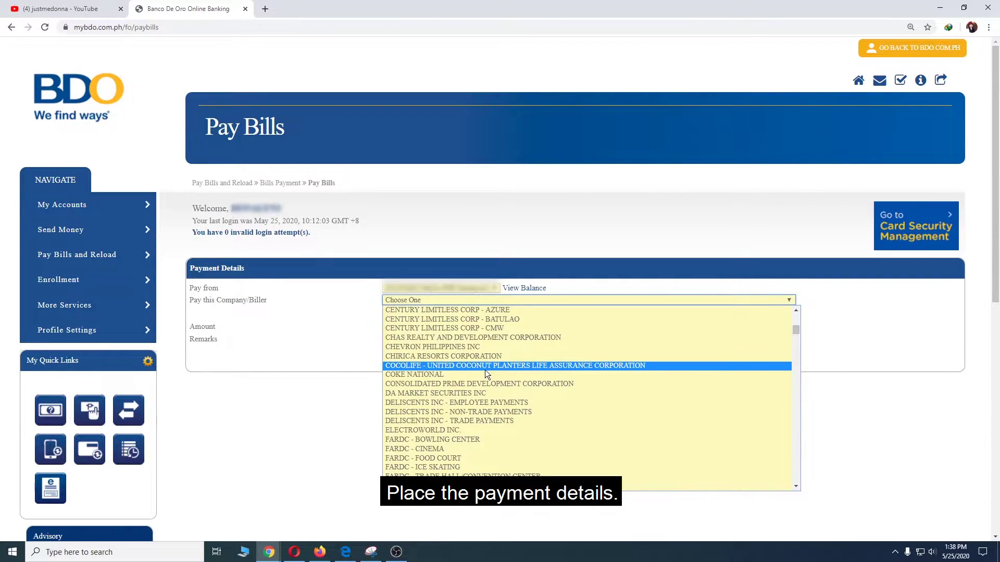
pyautogui.scroll(4, 486, 368)
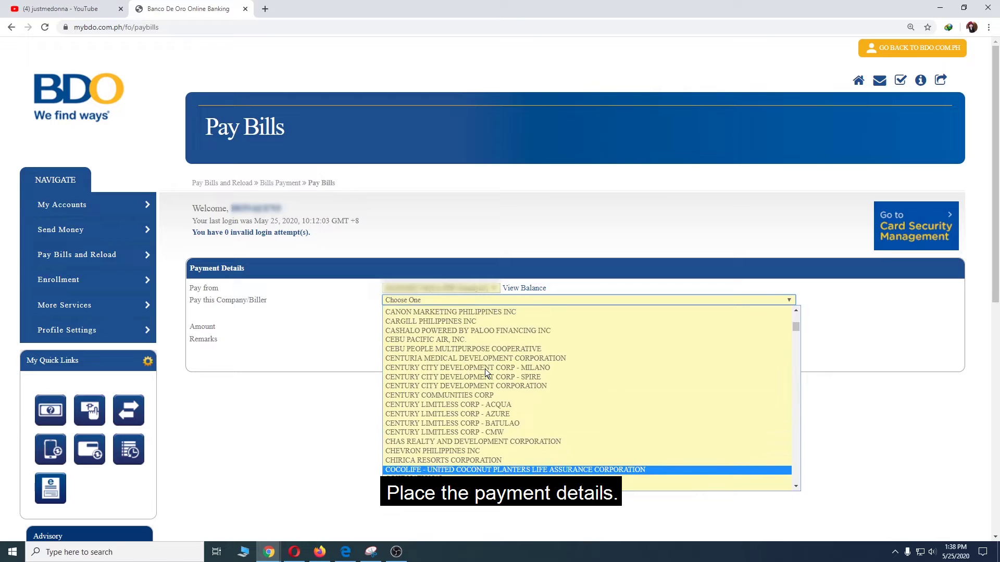
pyautogui.scroll(-10, 485, 369)
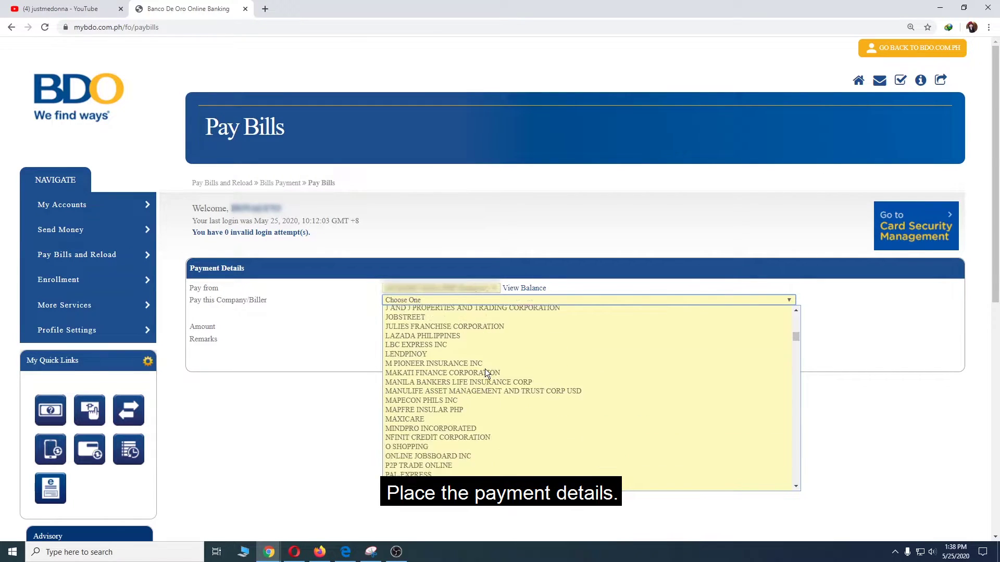
pyautogui.scroll(-10, 485, 369)
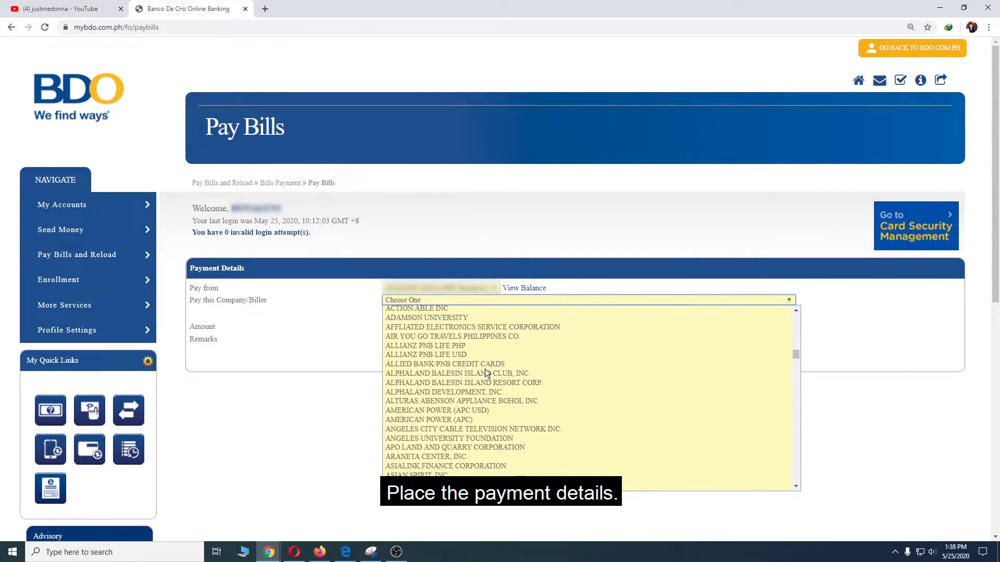
pyautogui.scroll(-15, 485, 368)
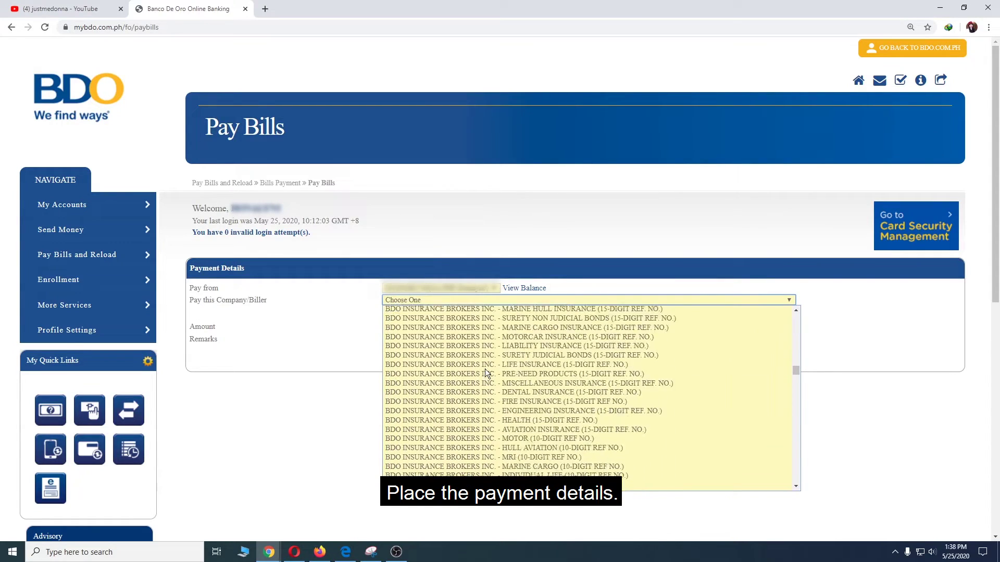
pyautogui.scroll(-15, 485, 369)
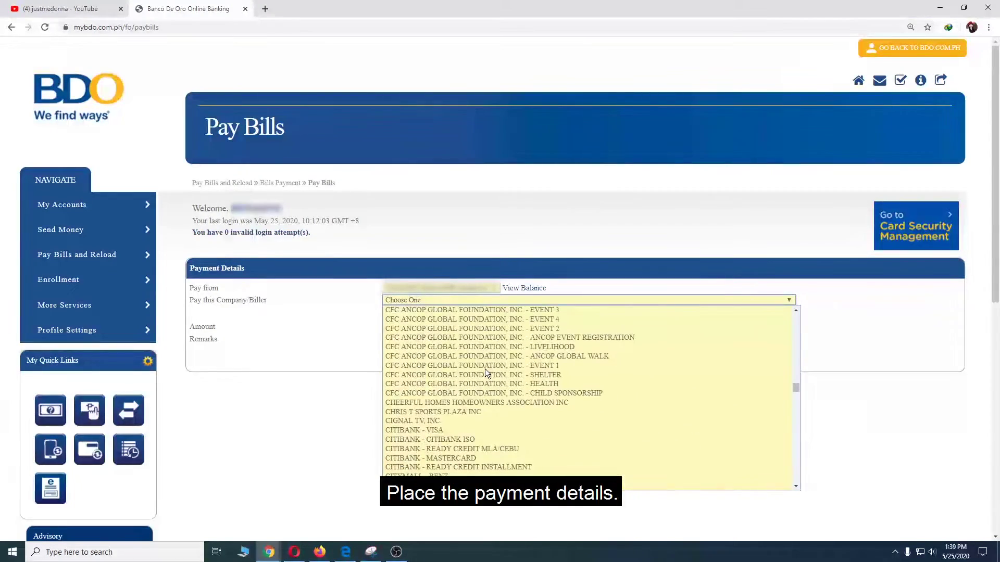
pyautogui.scroll(-6, 485, 368)
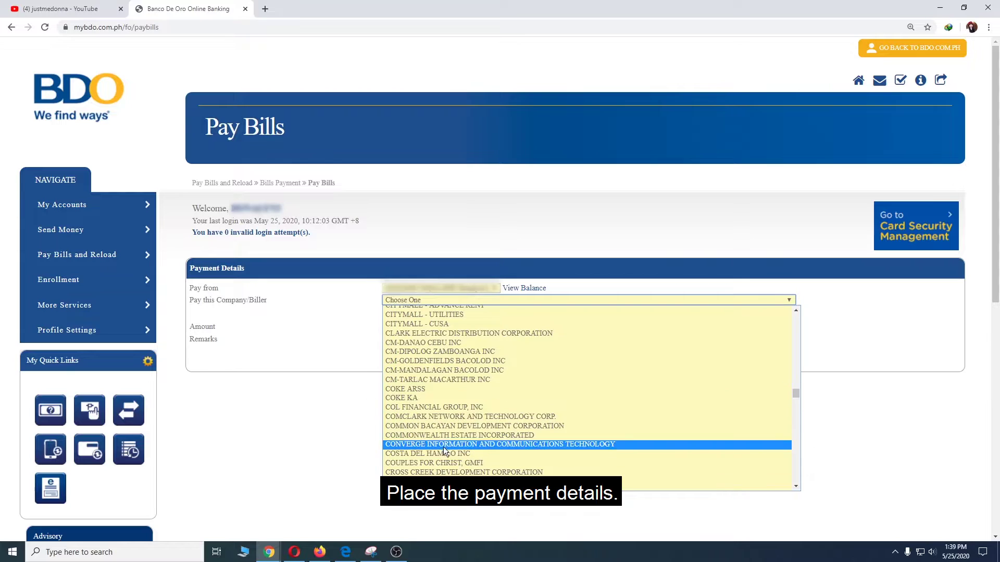
pyautogui.click(644, 445)
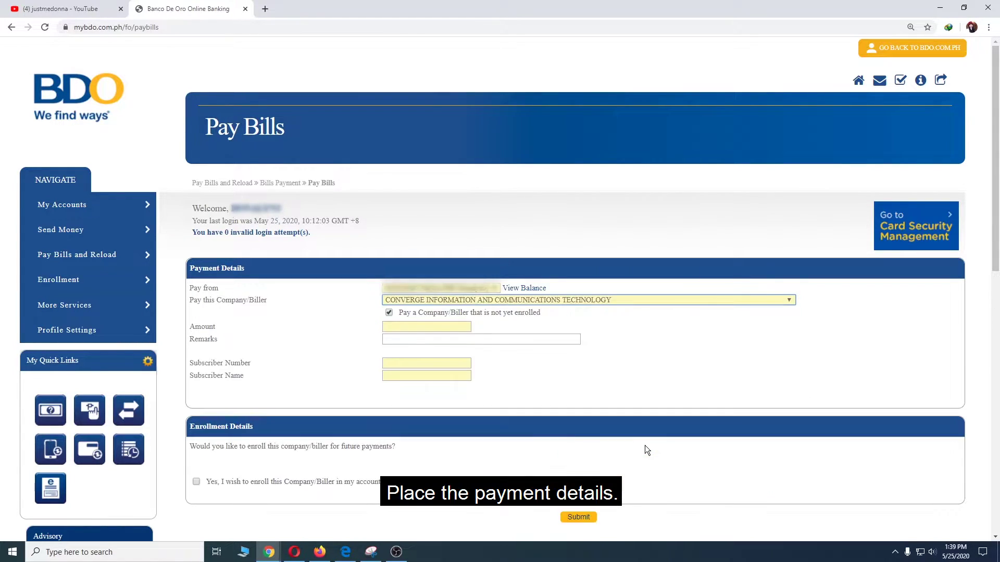
# Step: Enter amount 1625 and remarks 'INTERNET PAYMENT'
pyautogui.click(423, 328)
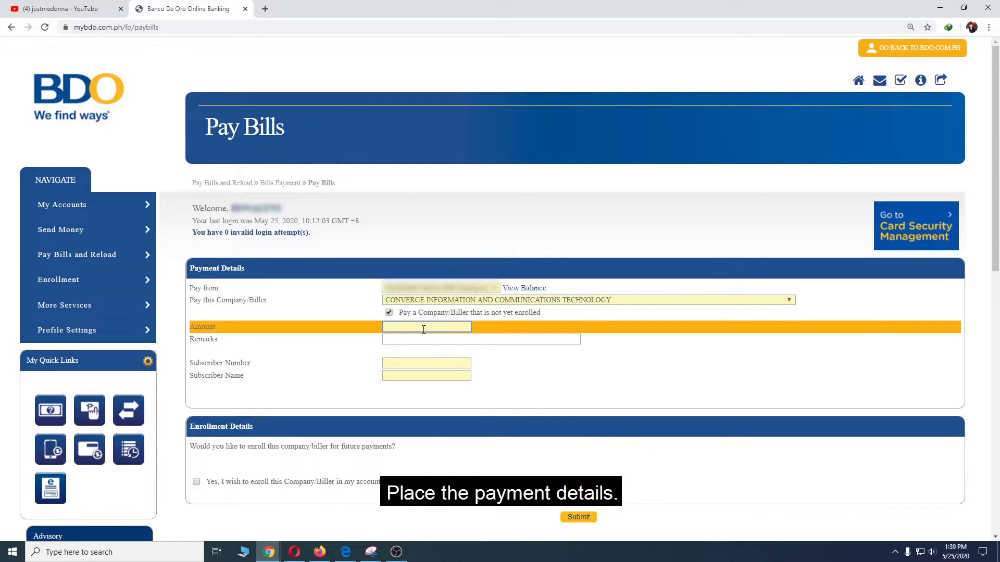
pyautogui.write('1625')
pyautogui.click(425, 339)
pyautogui.write('INTER')
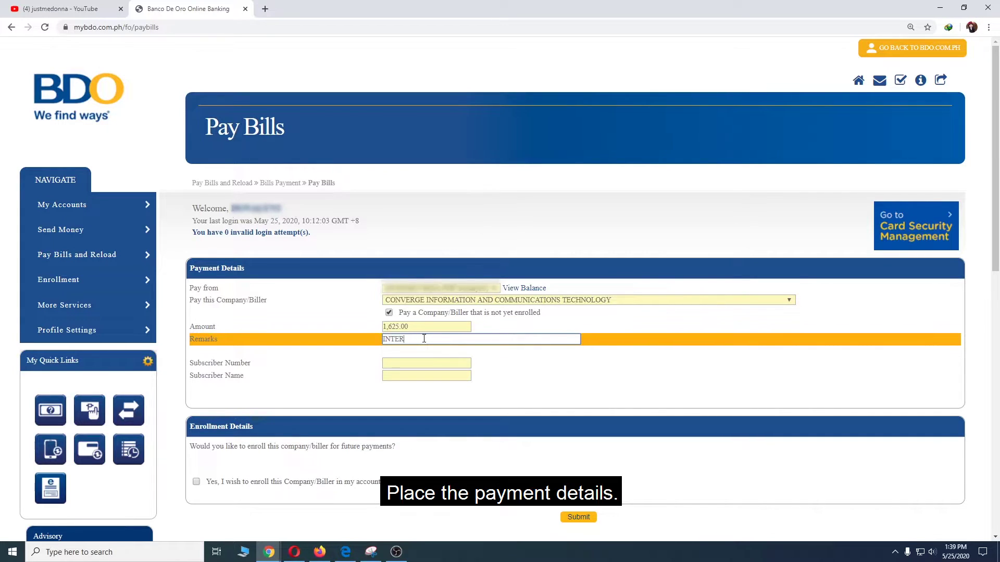
pyautogui.write('NET PAYMENT')
# Step: Fill in the subscriber's account number and full name
pyautogui.click(405, 364)
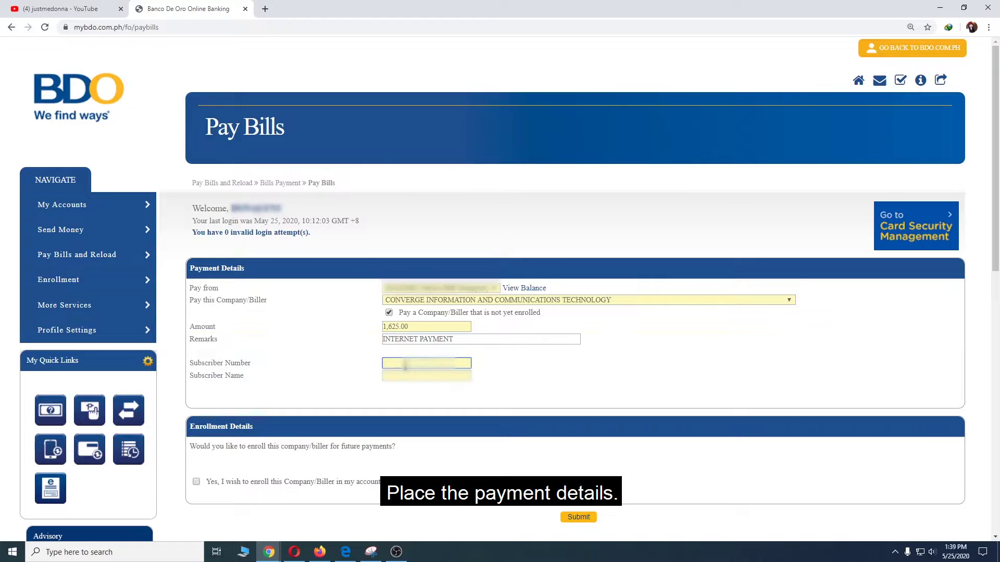
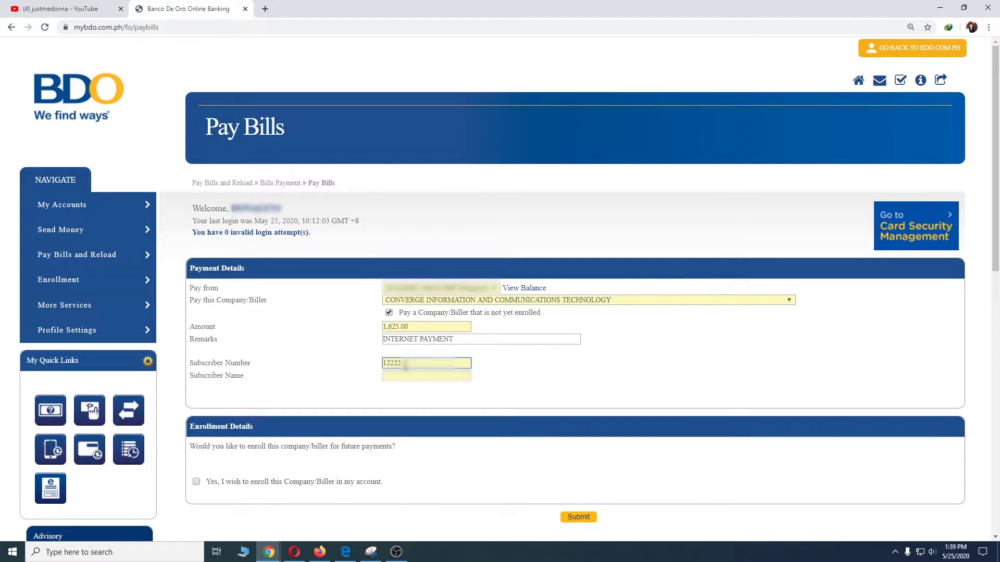
pyautogui.click(440, 371)
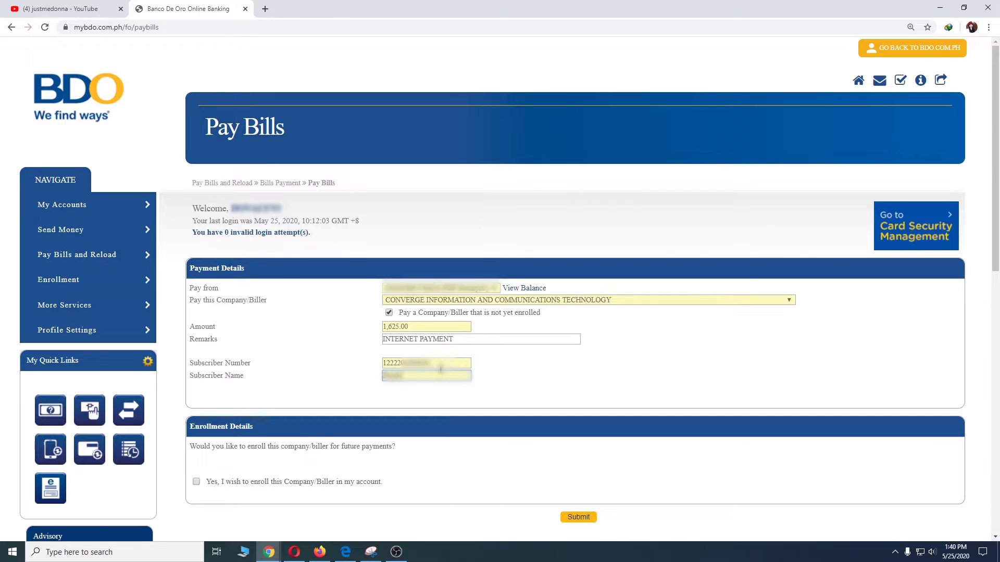
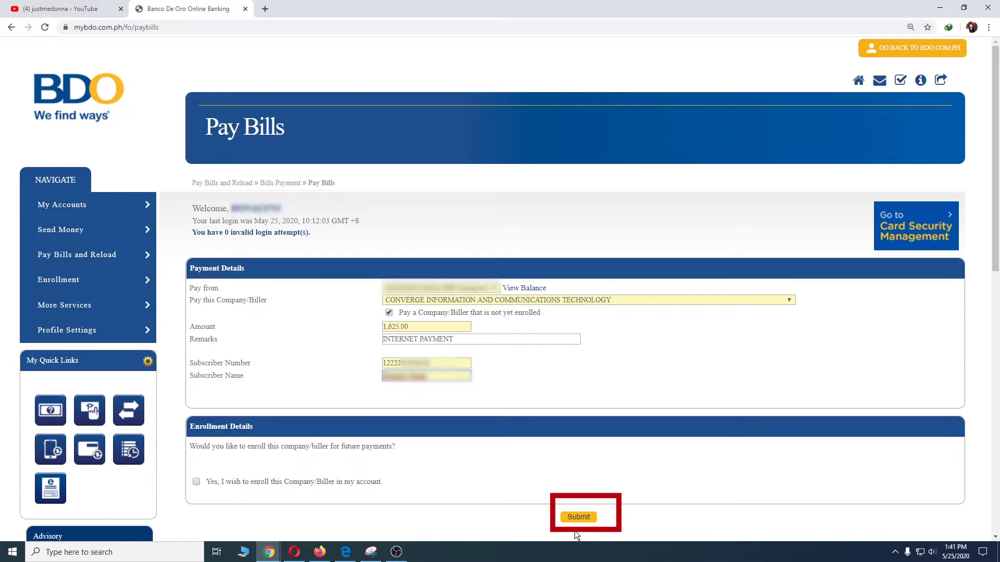
# Step: Submit the Converge payment and confirm it with Continue
pyautogui.click(583, 518)
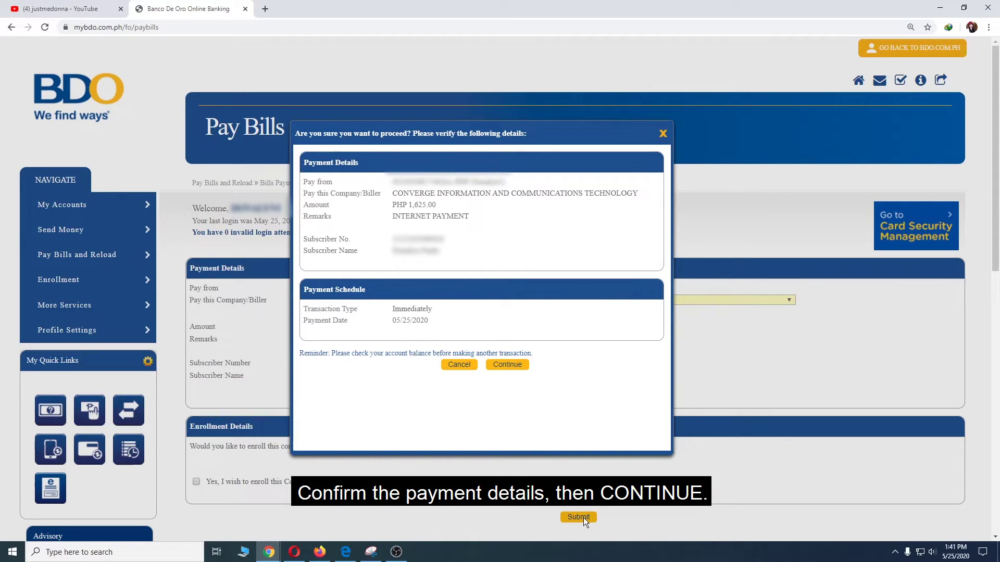
pyautogui.click(507, 365)
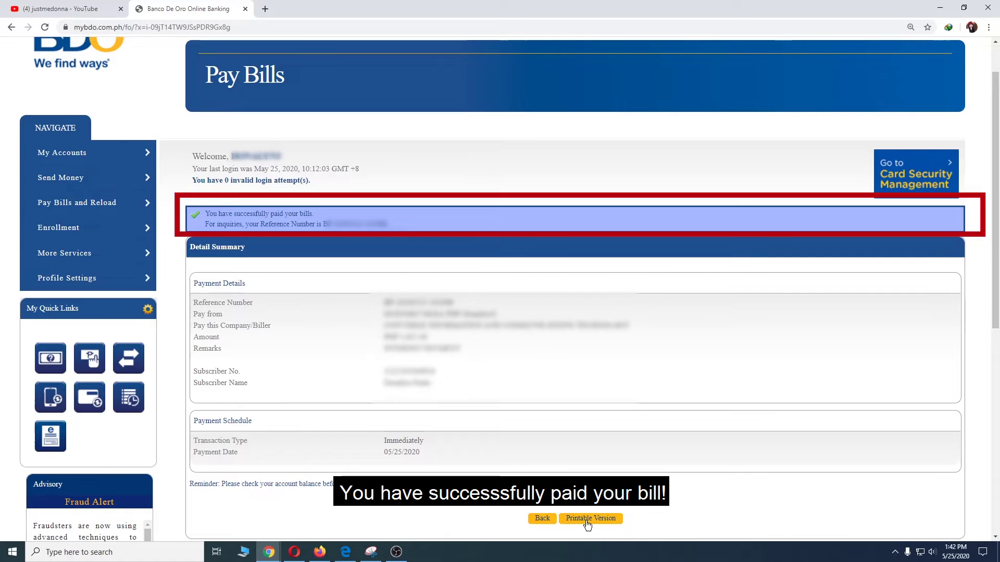
# Step: Leave the receipt, view the My Accounts overview, then log off
pyautogui.click(541, 518)
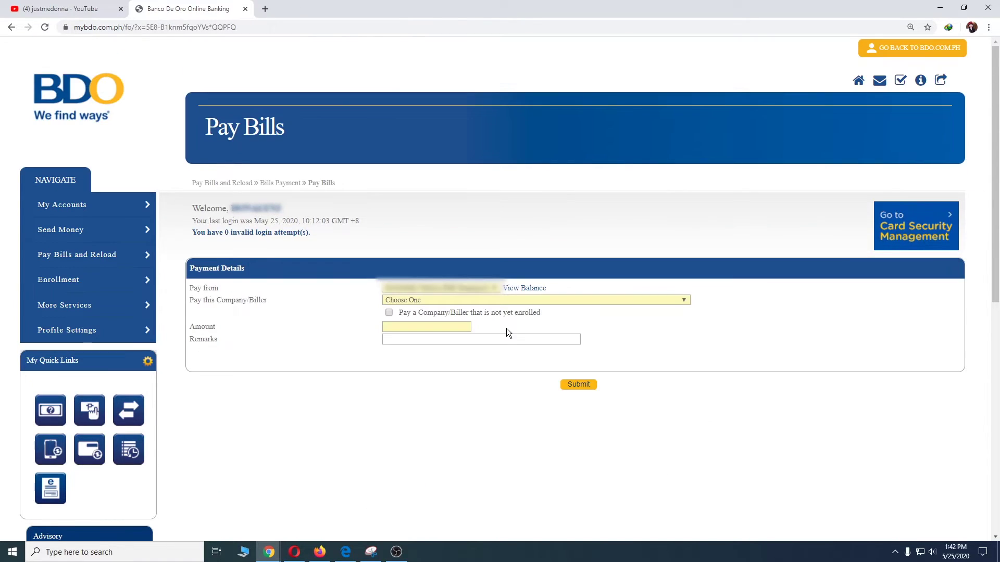
pyautogui.click(108, 208)
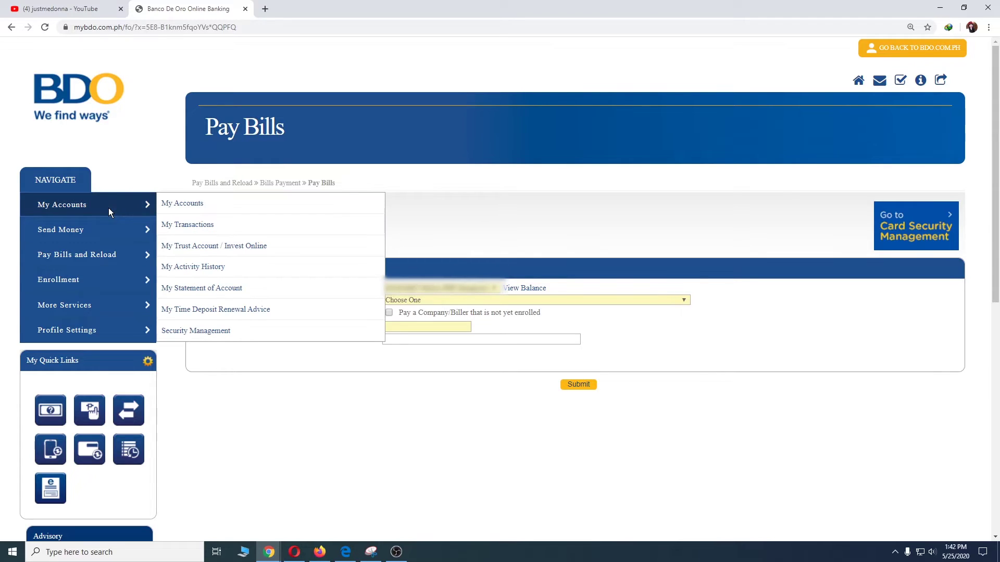
pyautogui.click(214, 211)
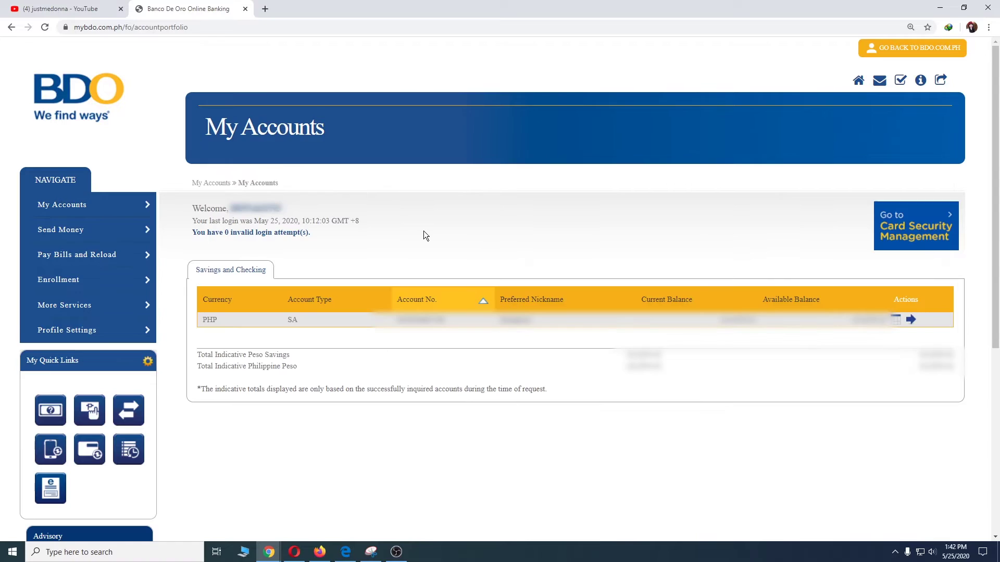
pyautogui.click(940, 80)
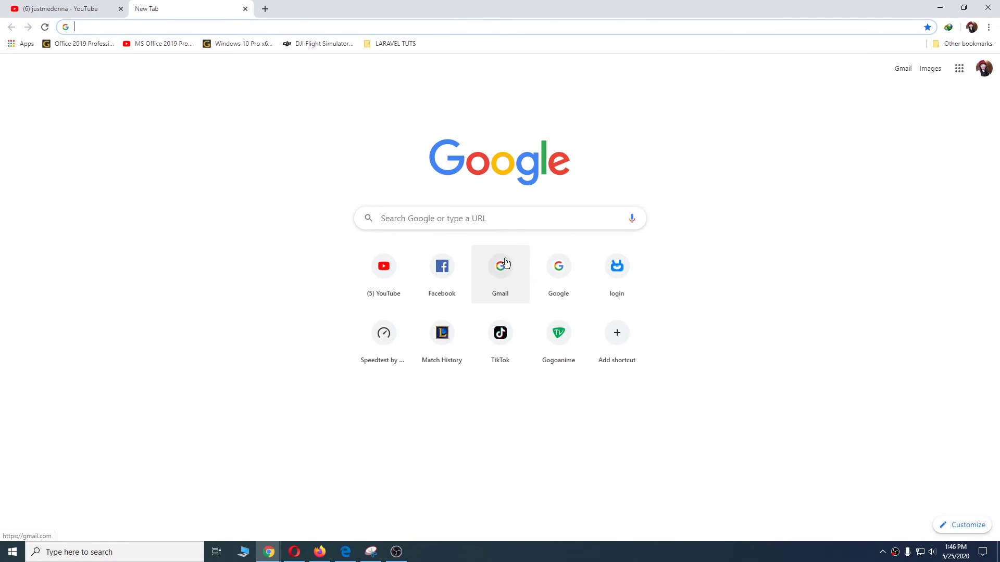
# Step: Open Gmail from the new Chrome tab's shortcut
pyautogui.click(500, 267)
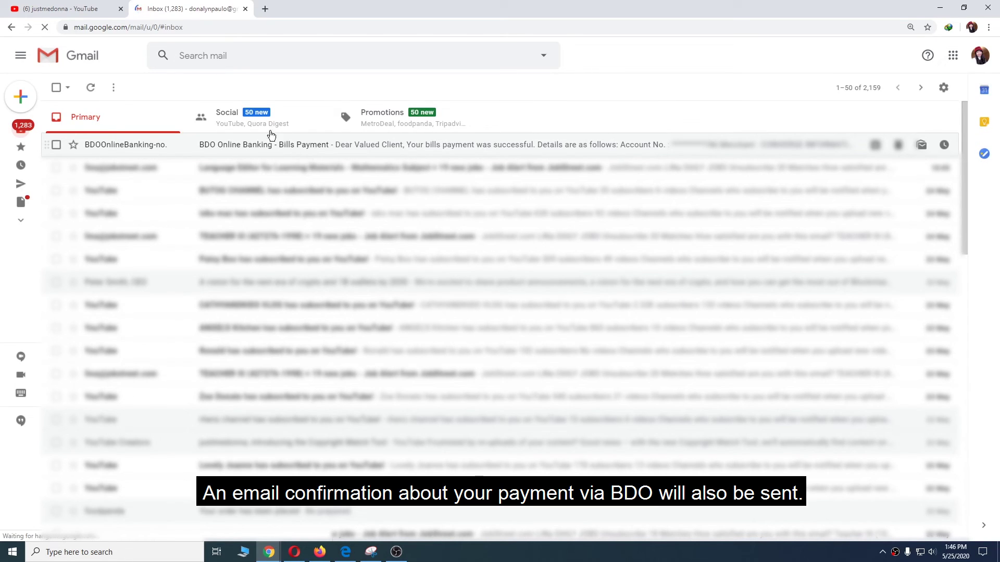
# Step: Open the first 'BDO Online Banking - Bills Payment' email in the Primary inbox
pyautogui.click(238, 154)
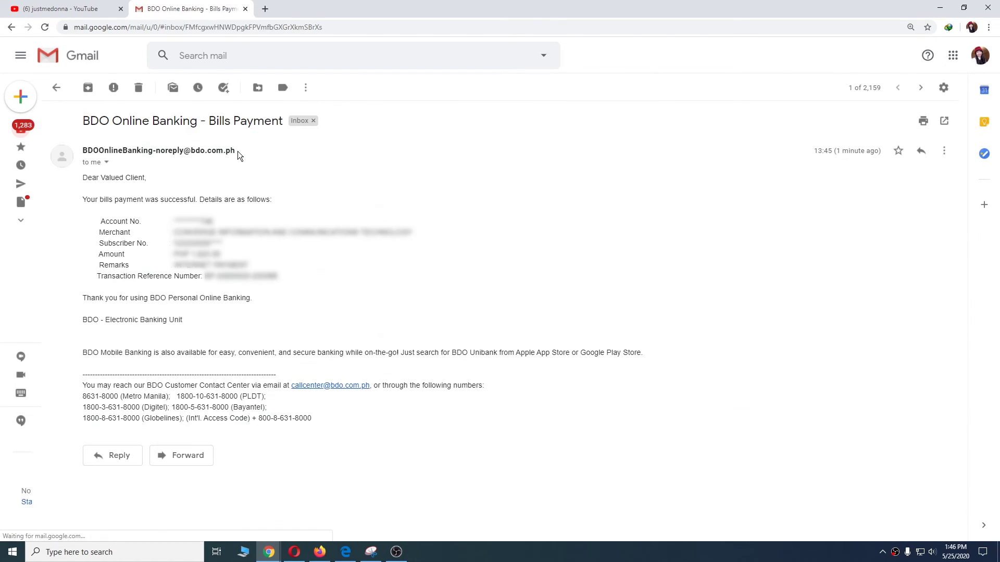